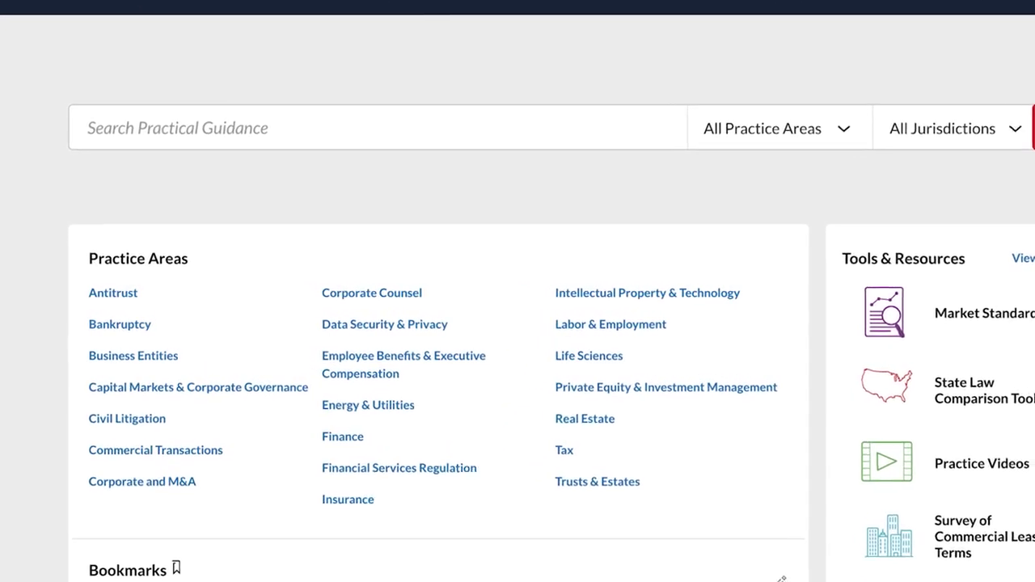
Enter 'independent contractor' in the Practical Guidance search box using the Legal Phrases suggestion
text(independent)
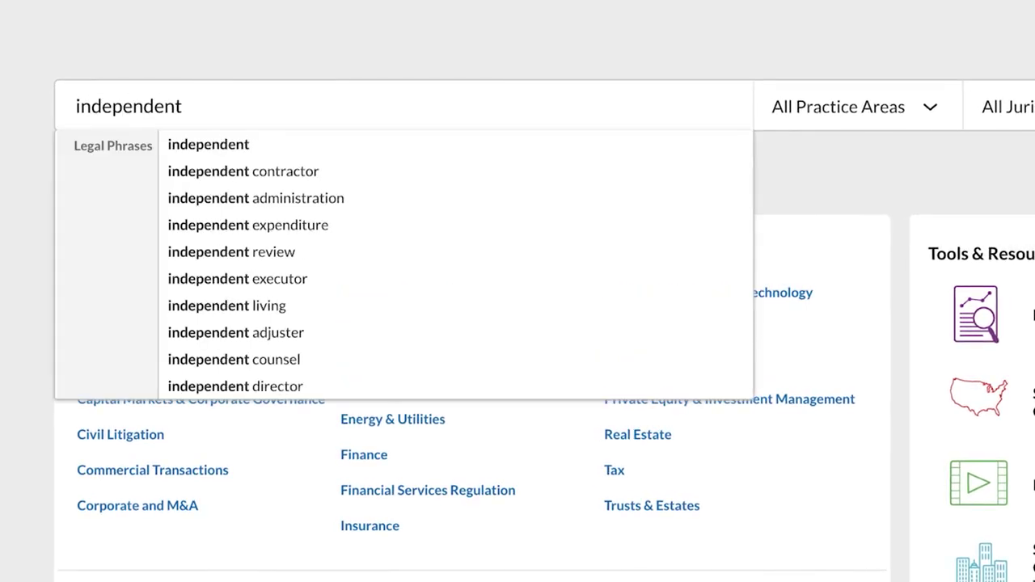
text( con)
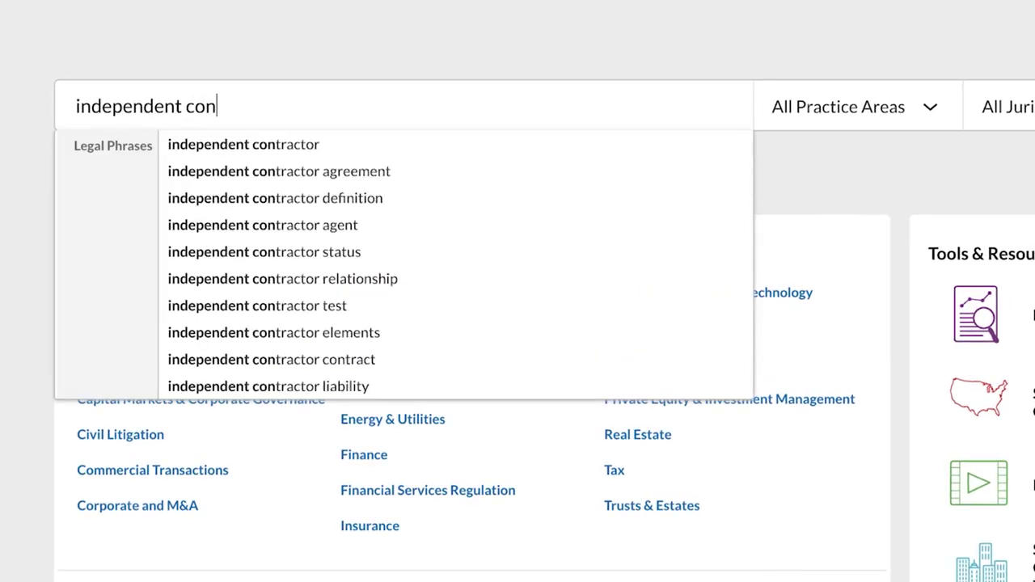
text(tractor)
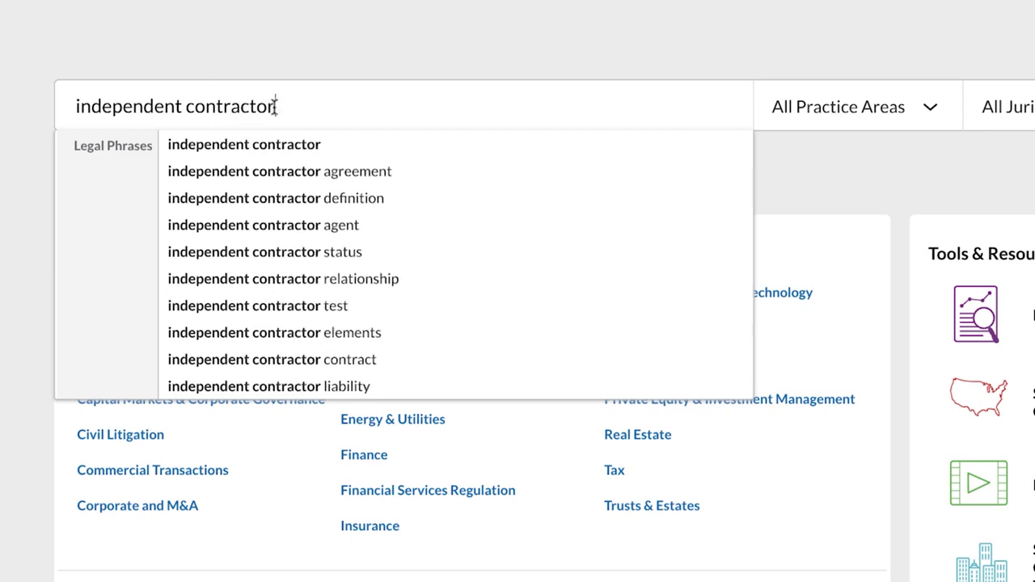
click(273, 153)
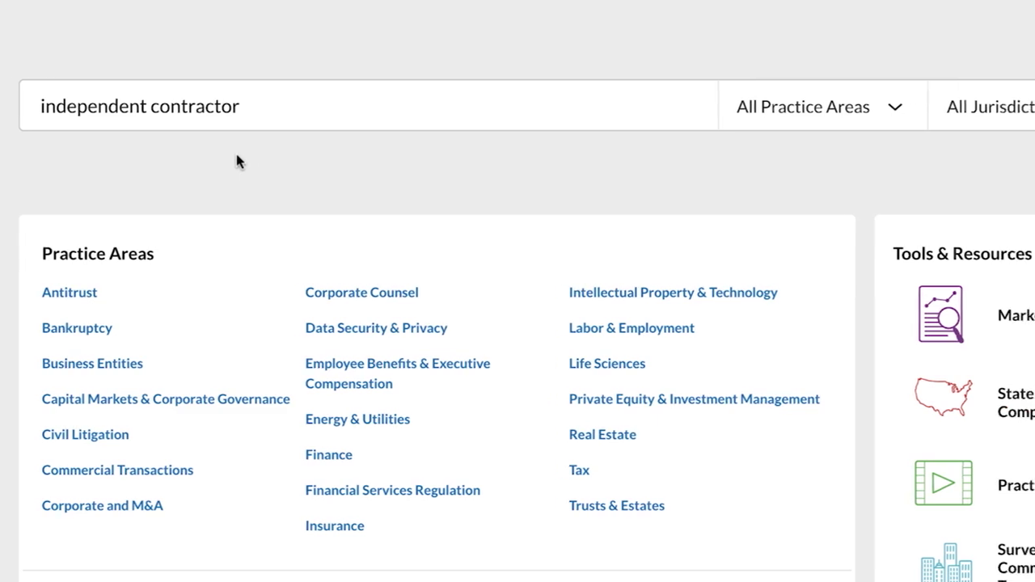
Search independent contractor filtered to Labor & Employment and New York, giving 55 results
click(703, 127)
drag(745, 196, 700, 329)
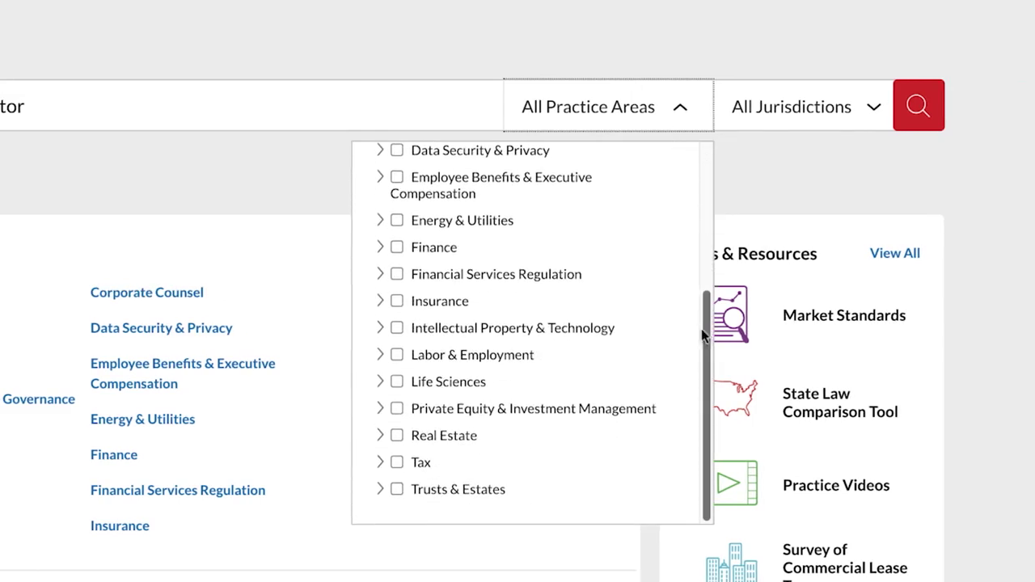
click(397, 356)
click(809, 130)
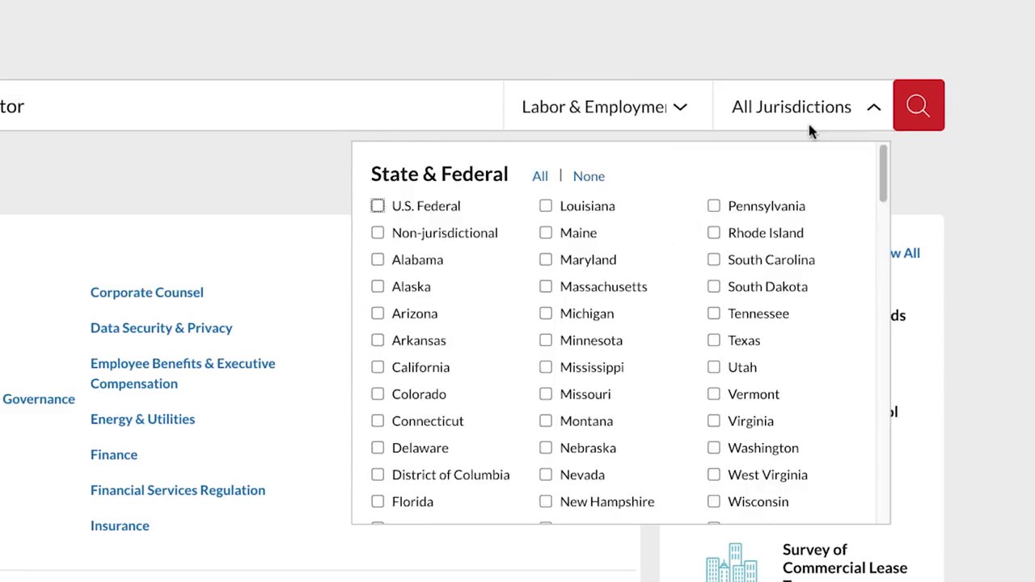
drag(882, 185, 884, 239)
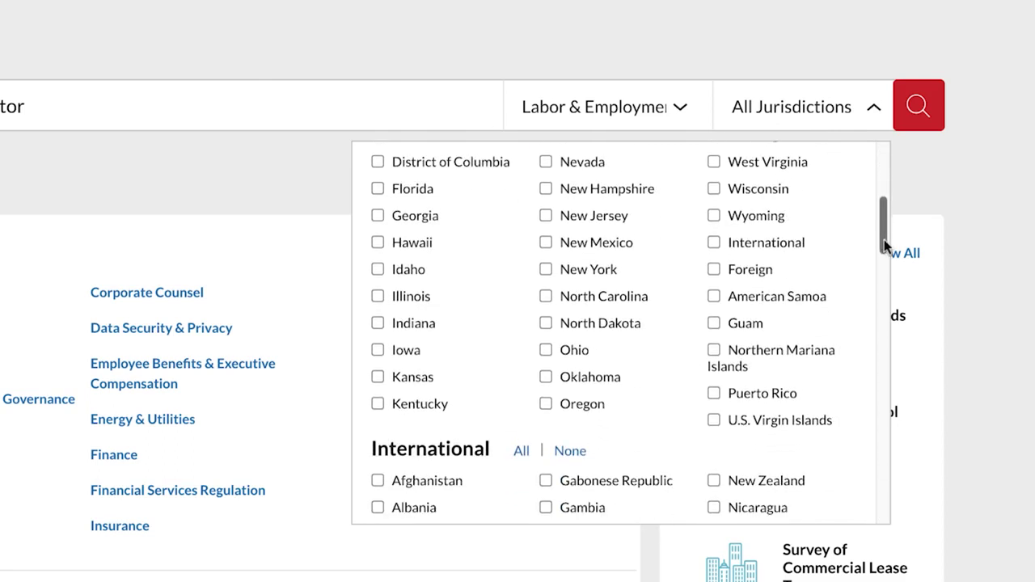
click(546, 270)
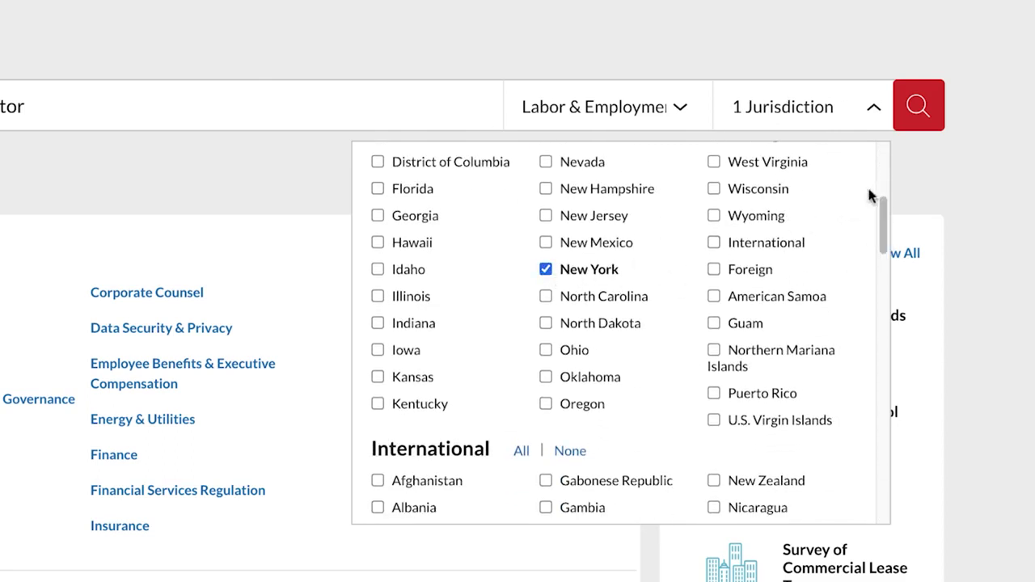
click(921, 130)
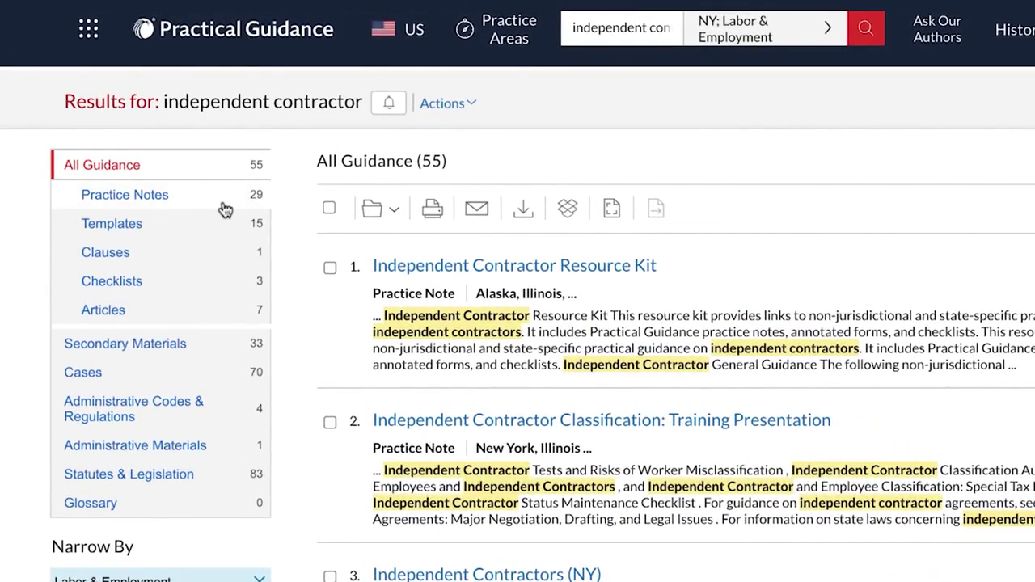
Browse the Practice Notes, Templates, Clauses, Checklists, Articles and Secondary Materials result categories in turn
click(224, 204)
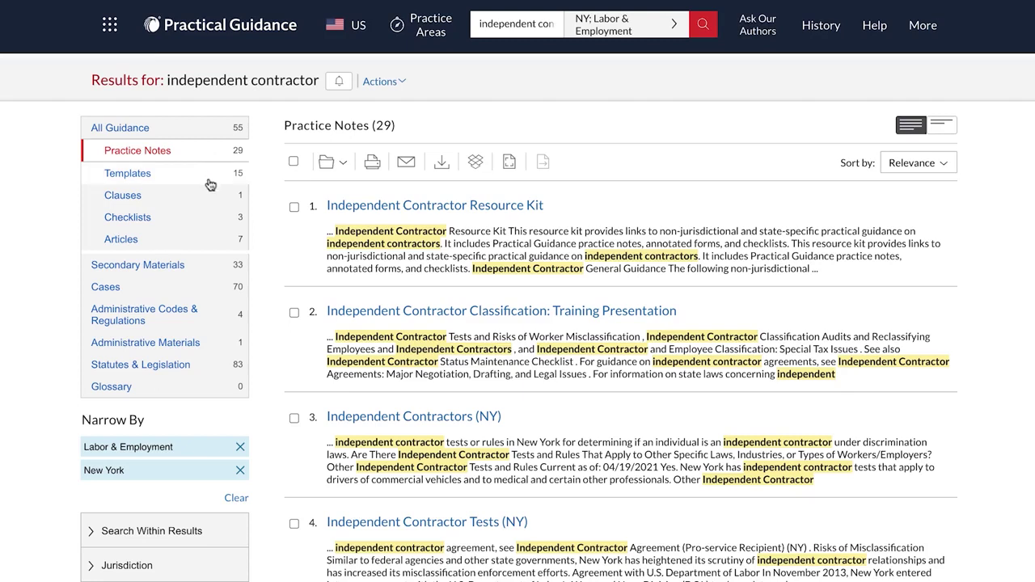
click(209, 184)
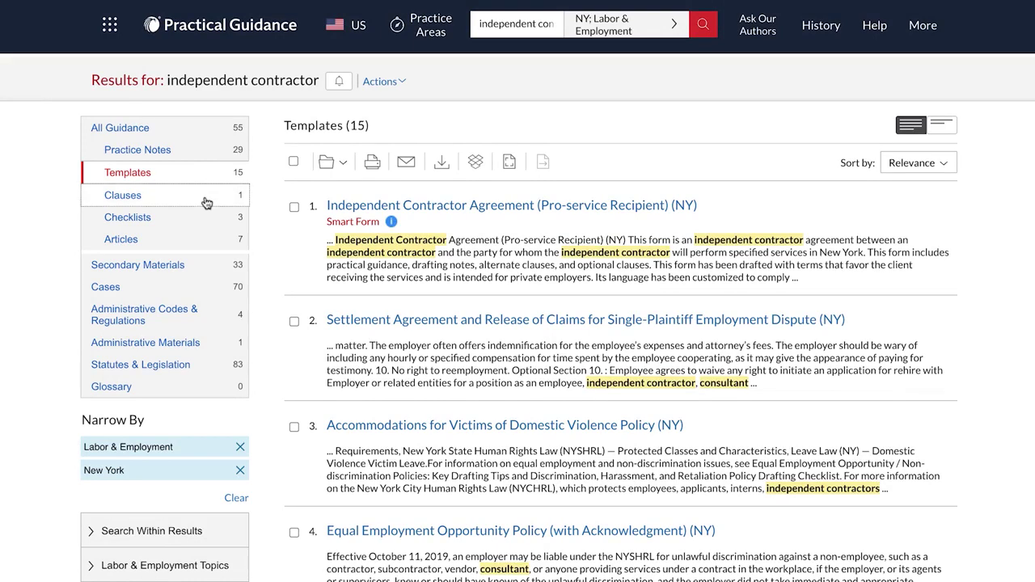
click(206, 202)
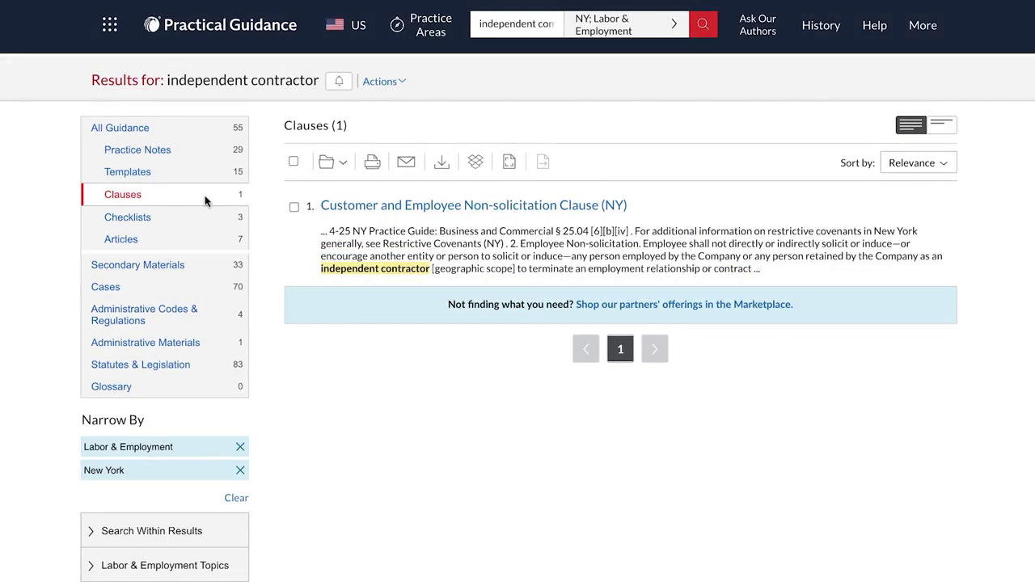
click(206, 223)
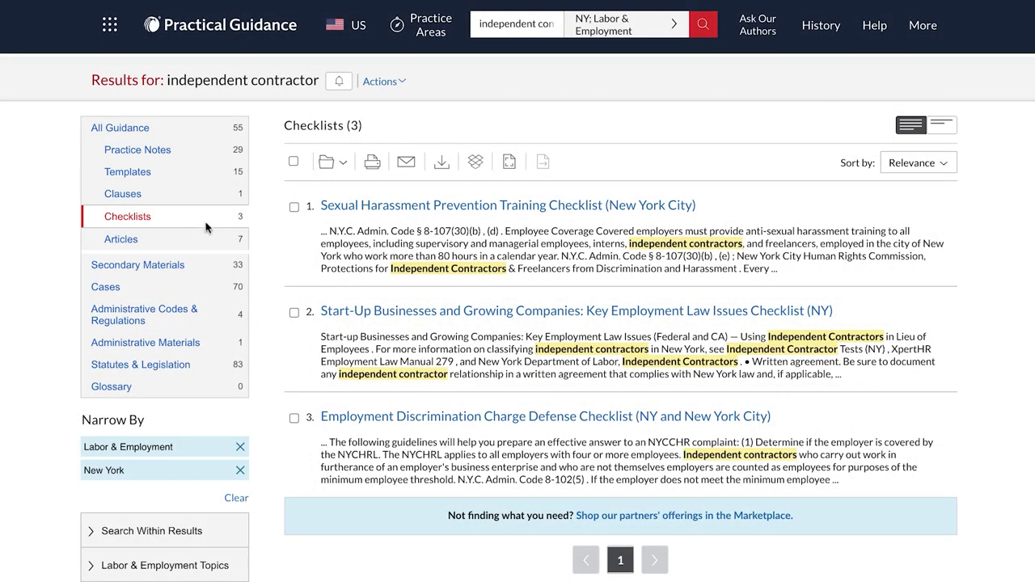
click(205, 243)
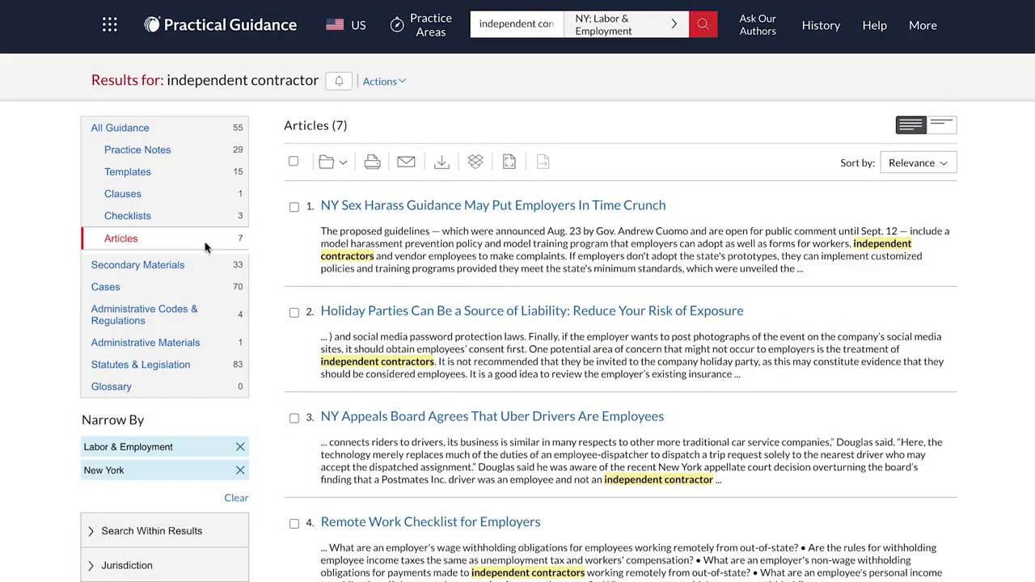
click(205, 274)
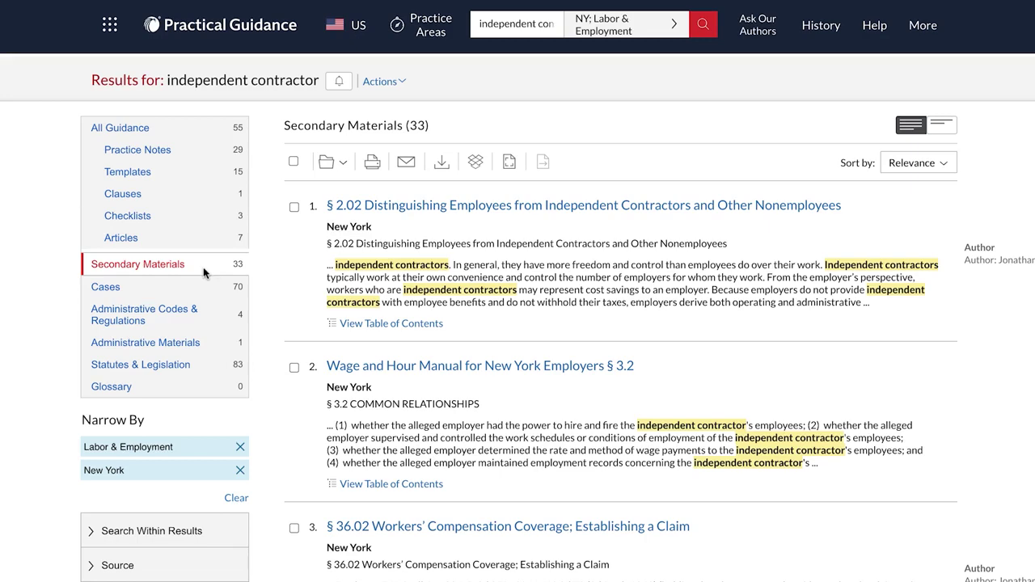
Browse Cases, Administrative Codes & Regulations, Administrative Materials and Statutes & Legislation results, then expand Search Within Results
click(203, 294)
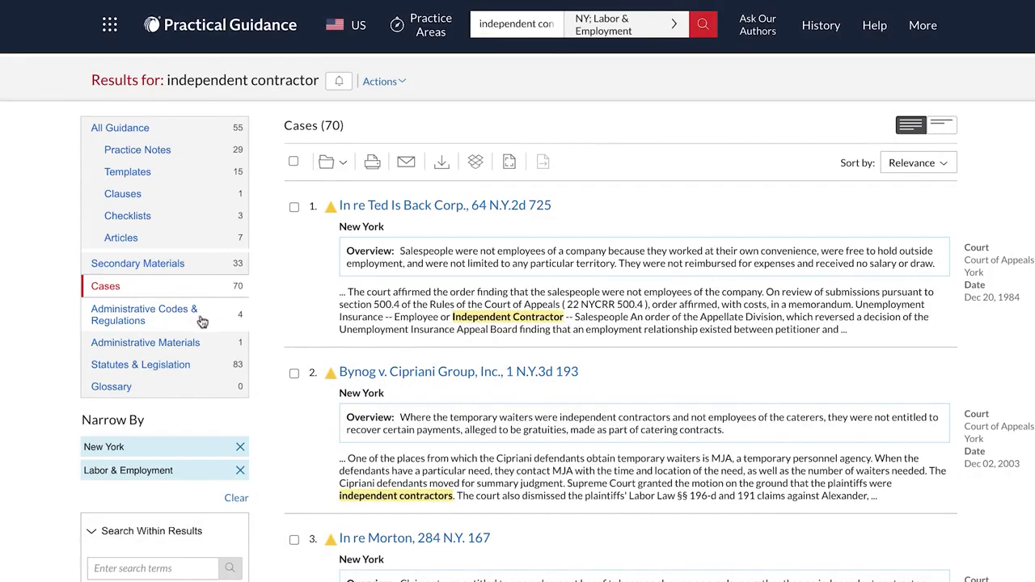
click(202, 325)
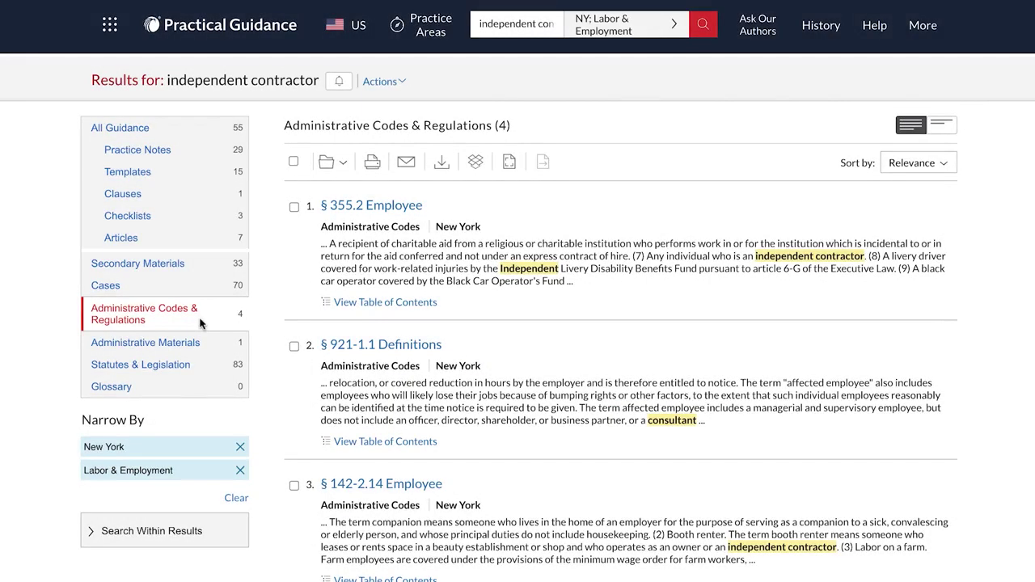
click(201, 355)
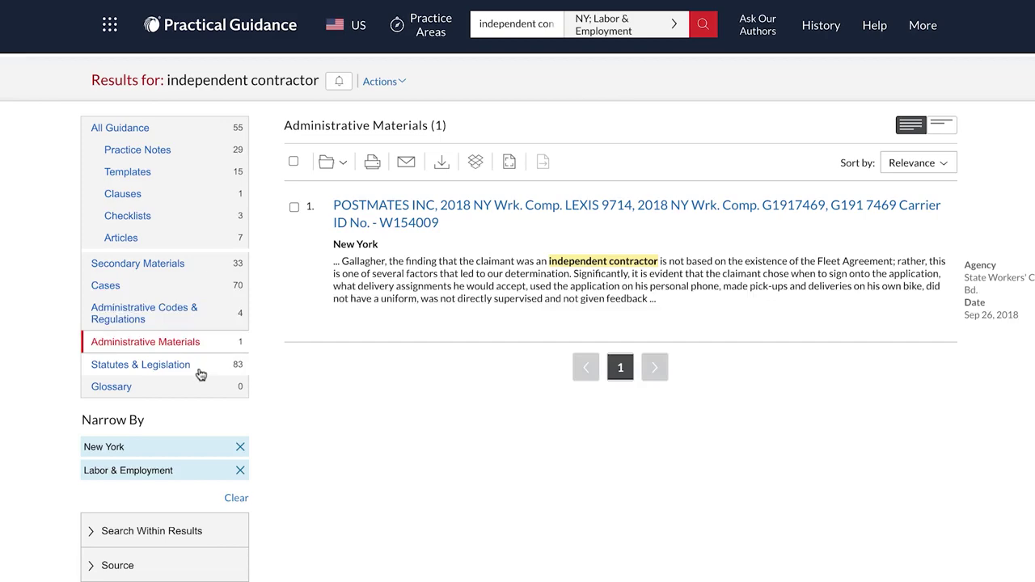
click(199, 373)
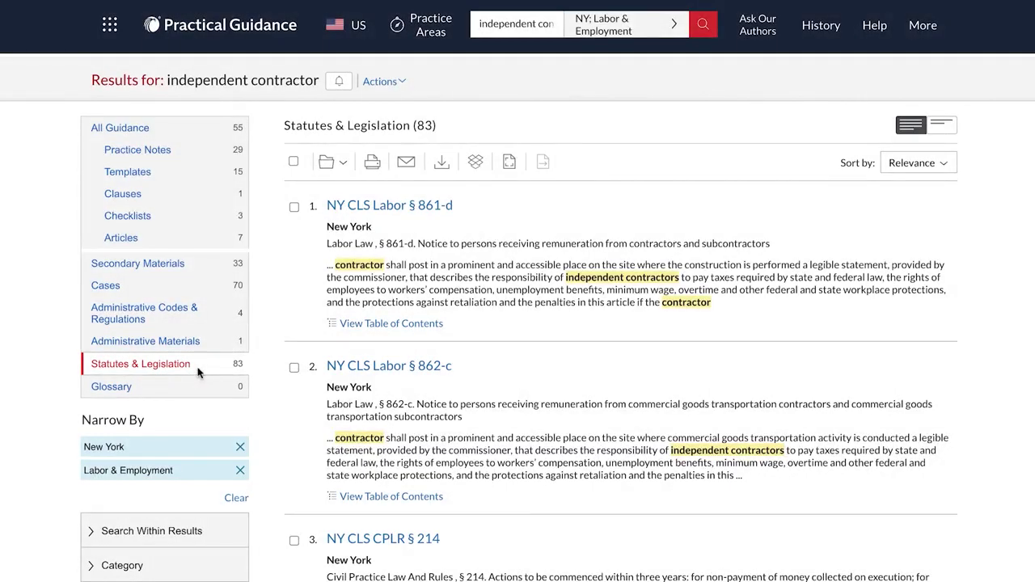
scroll(194, 356, down, 5)
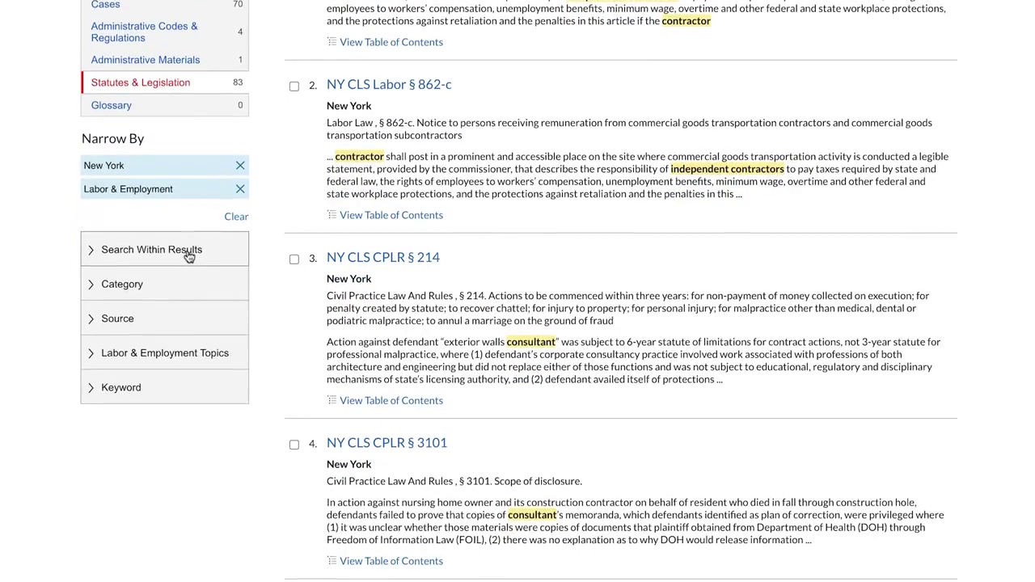
click(191, 248)
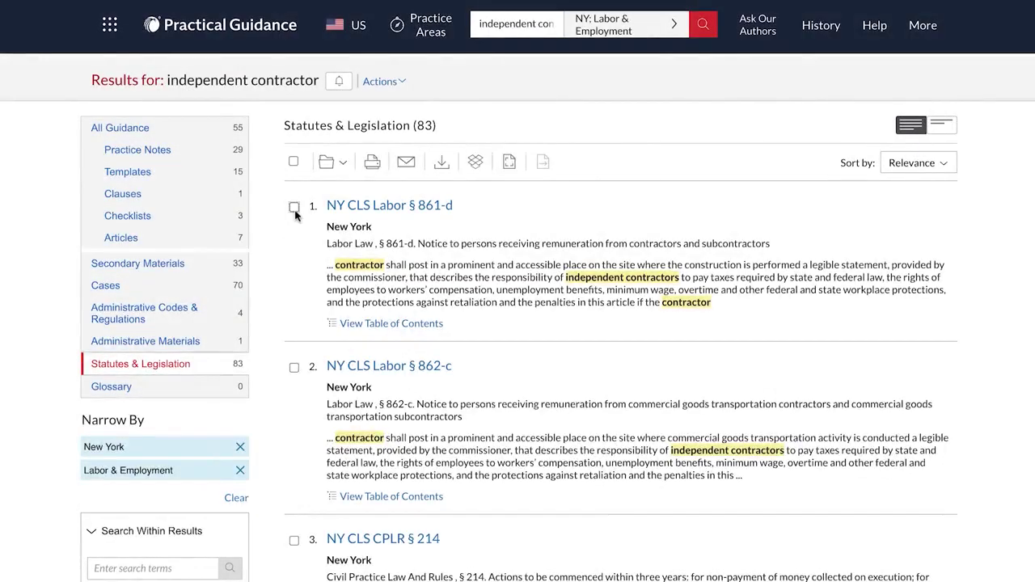
Select the NY CLS Labor § 861-d statute and view the folders for saving it
click(294, 208)
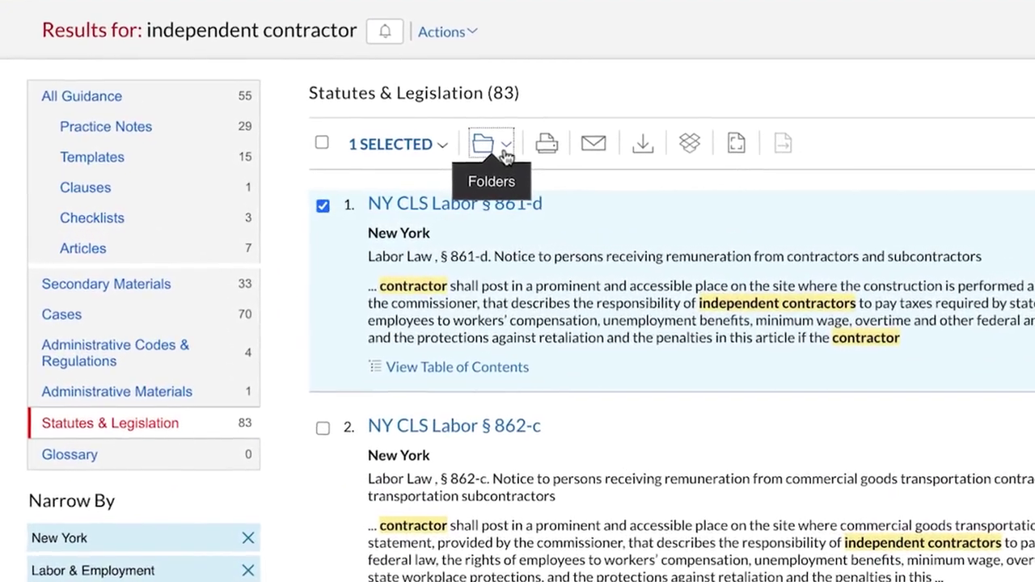
click(505, 154)
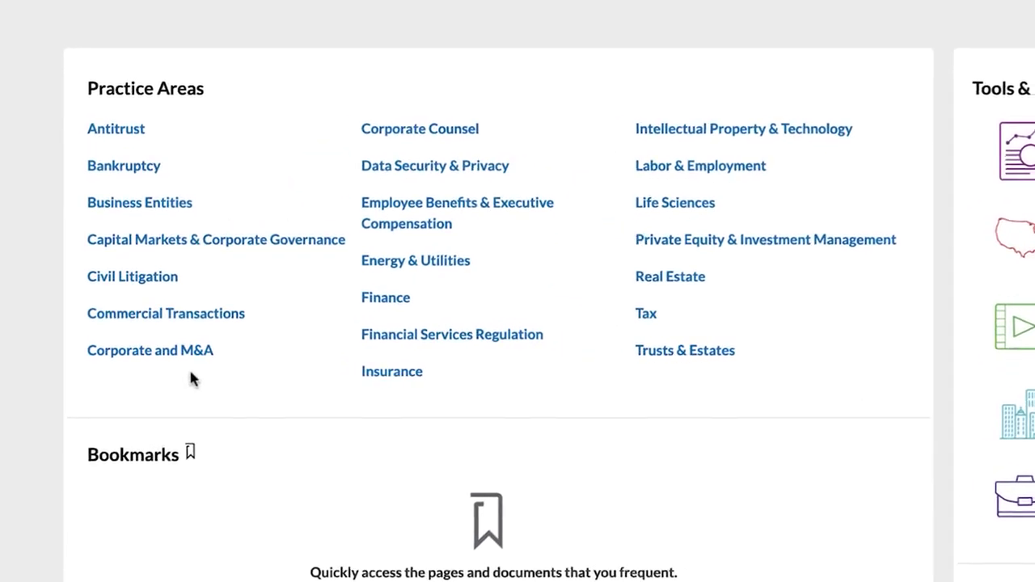
Open the Corporate and M&A practice area and view all its Tools & Resources
click(164, 361)
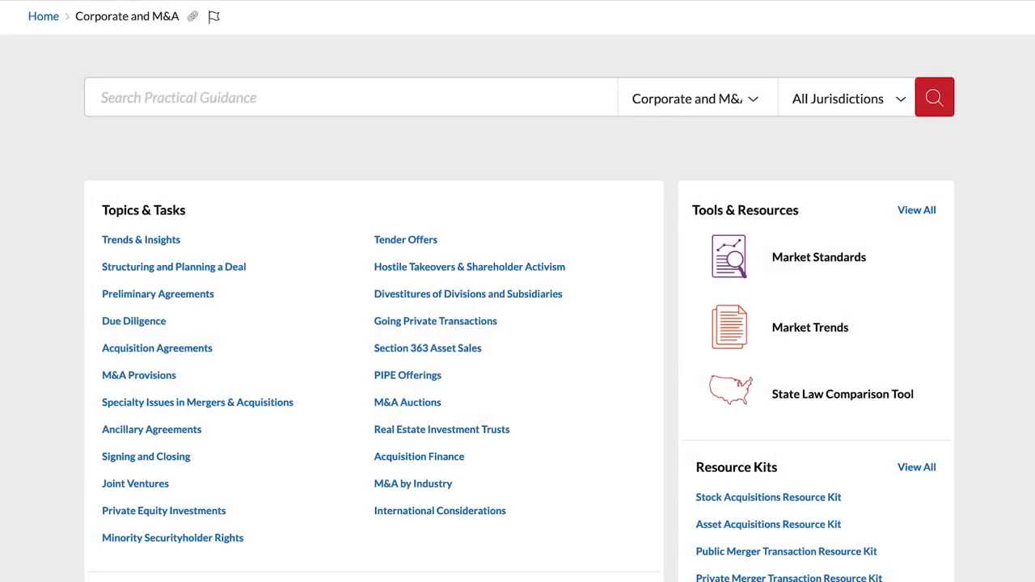
click(915, 214)
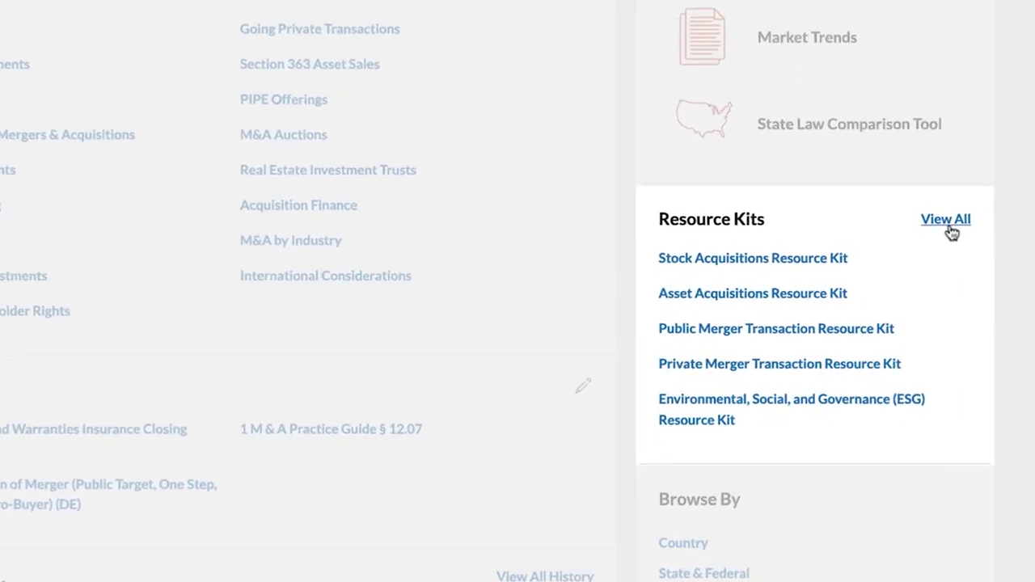
click(951, 227)
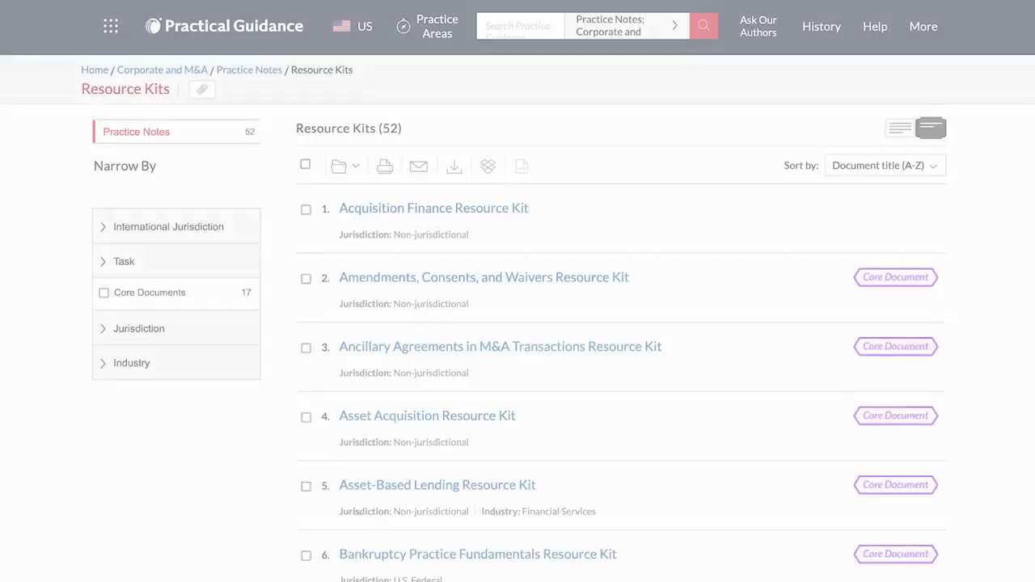
scroll(517, 324, down, 1)
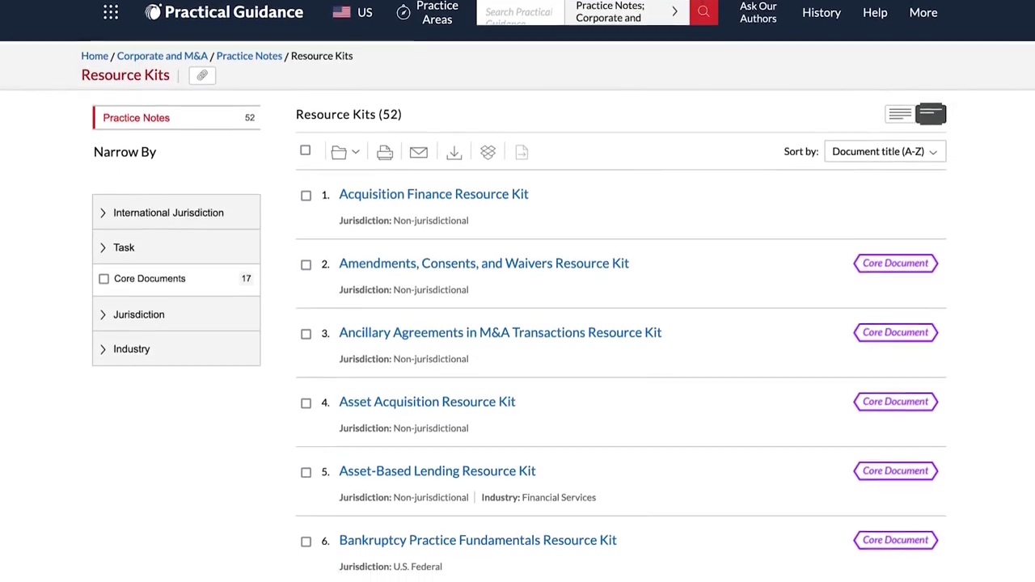
scroll(518, 324, down, 2)
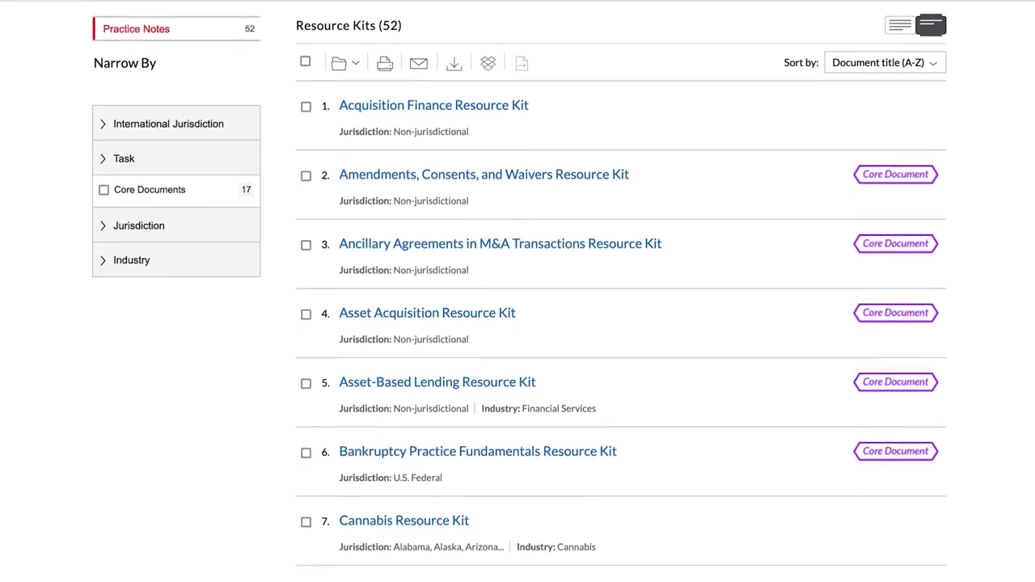
scroll(517, 324, down, 3)
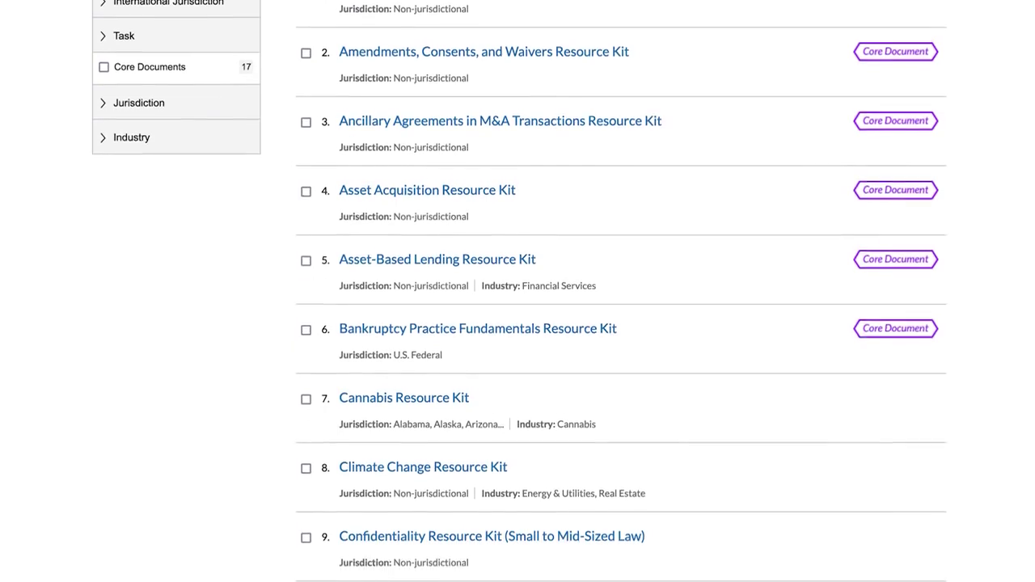
scroll(517, 323, down, 1)
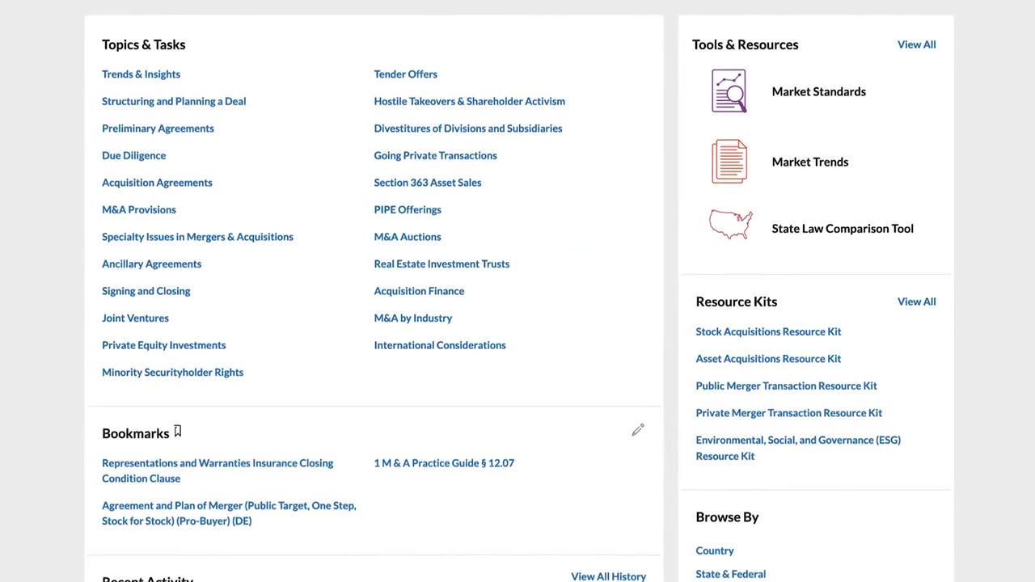
scroll(518, 324, down, 4)
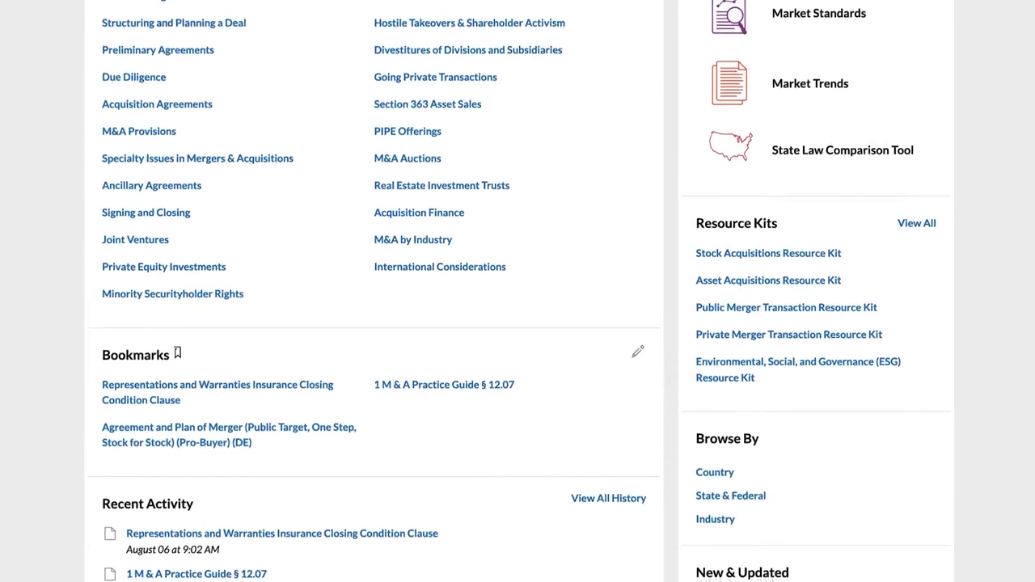
scroll(518, 323, down, 1)
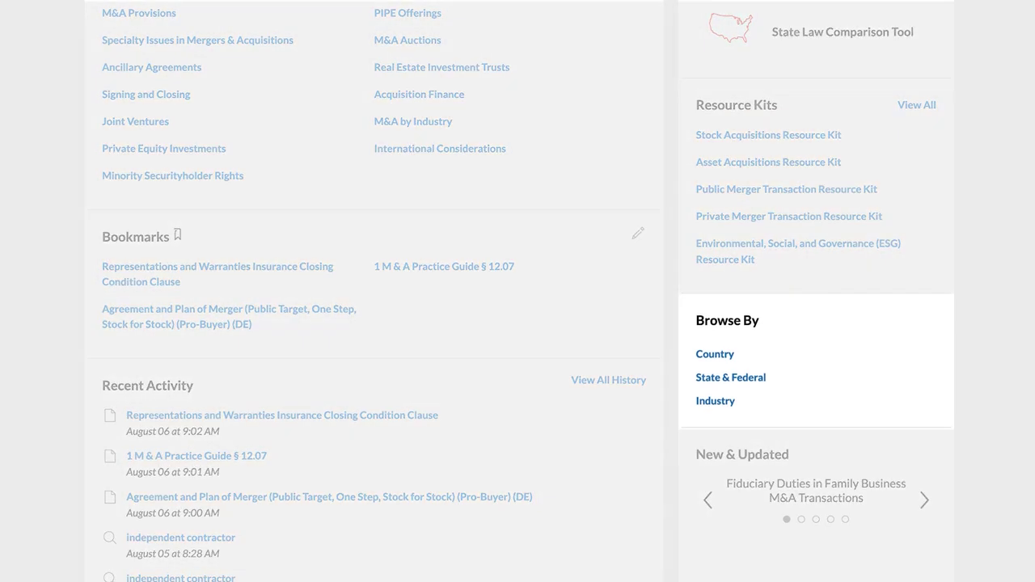
scroll(517, 324, up, 3)
scroll(517, 323, up, 2)
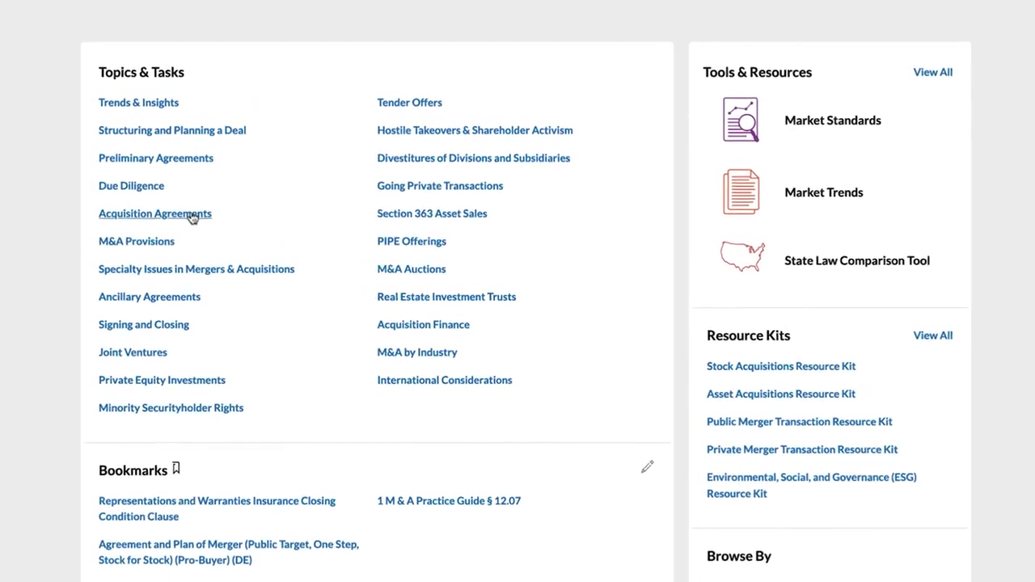
List the 29 Acquisition Agreements templates, briefly expanding the Task and Jurisdiction filters
click(191, 215)
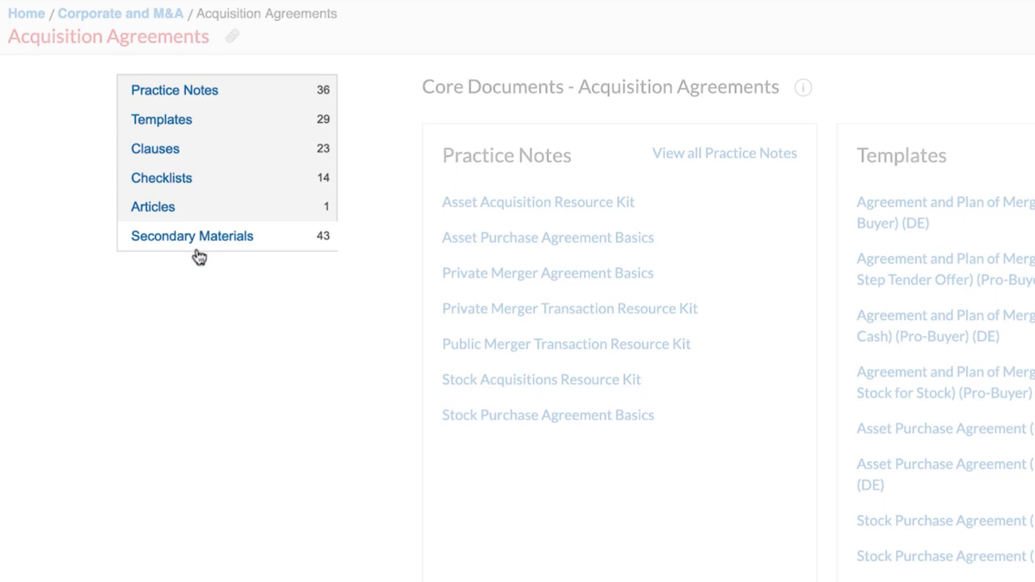
click(213, 132)
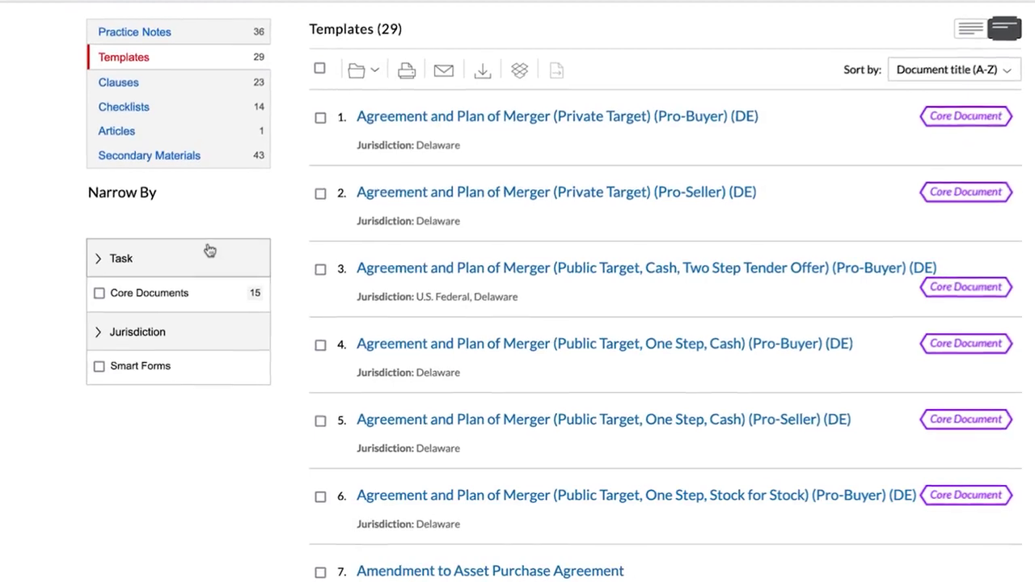
click(179, 259)
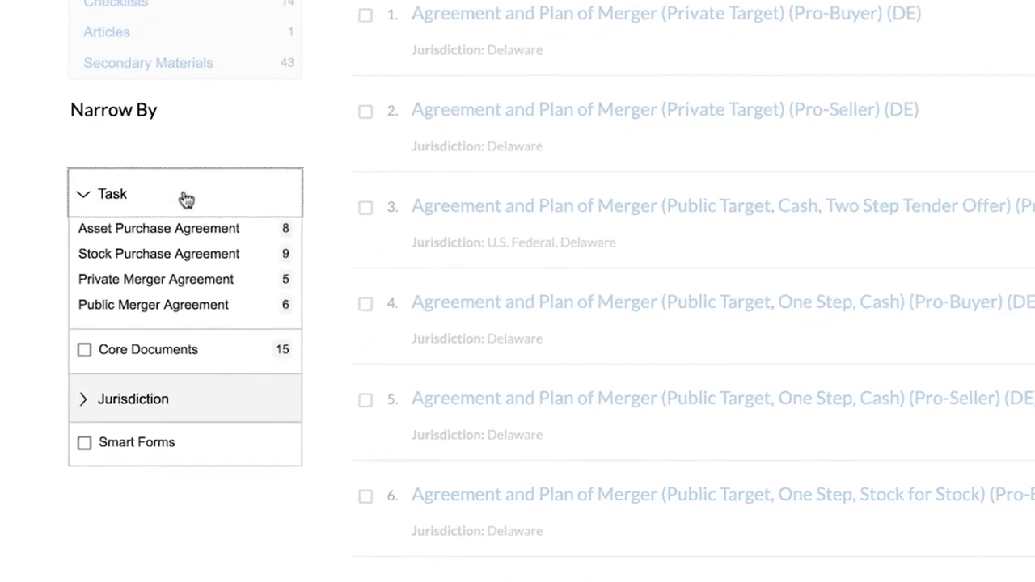
click(186, 196)
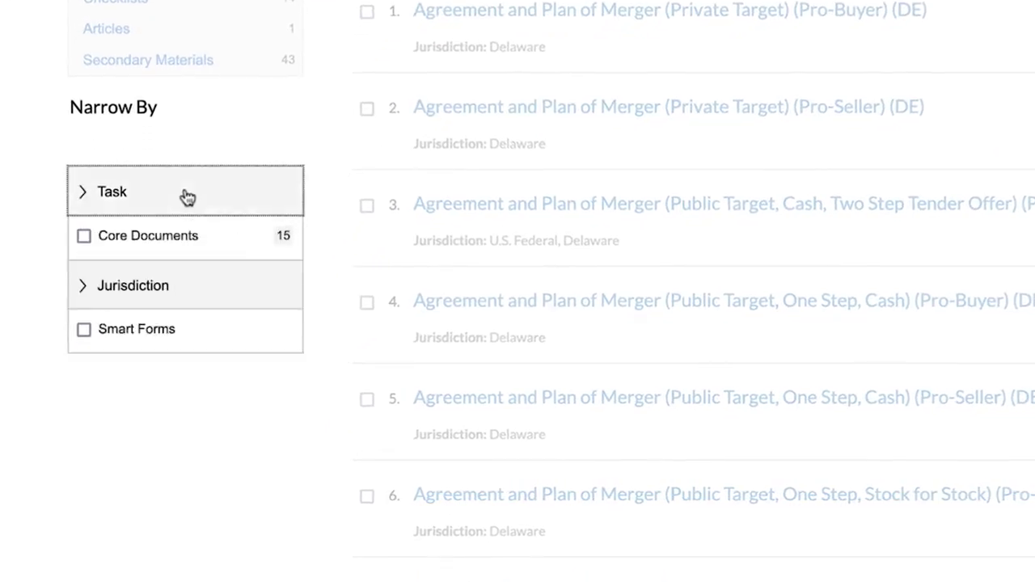
click(165, 305)
click(163, 305)
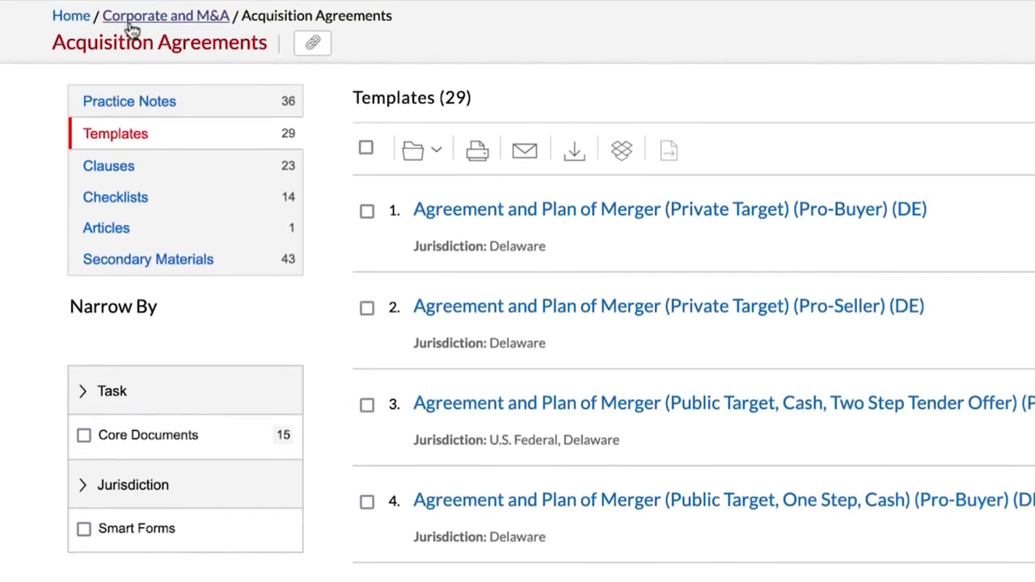
Return to the Corporate and M&A page and page through the New & Updated carousel to its last item
click(133, 16)
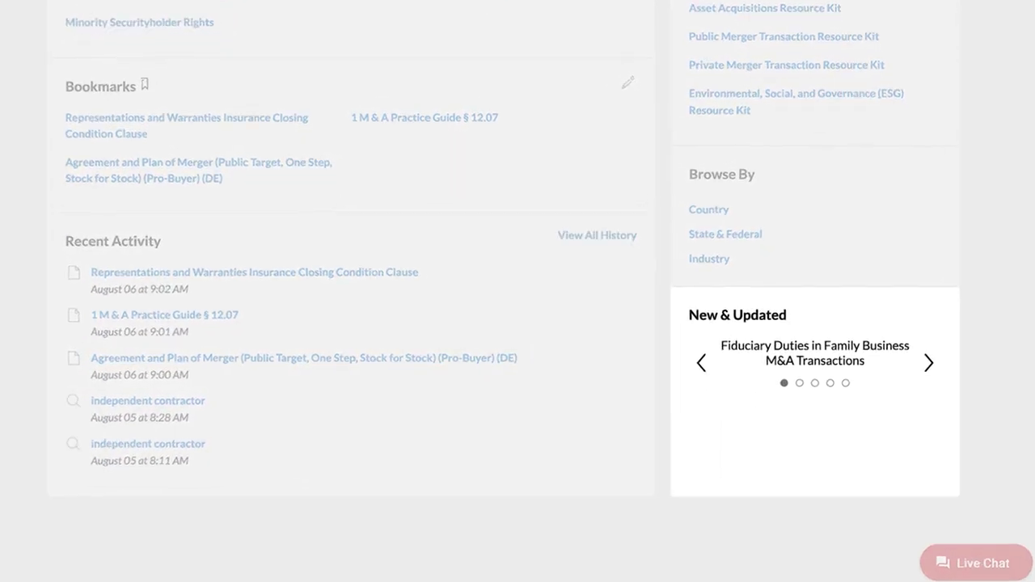
click(927, 371)
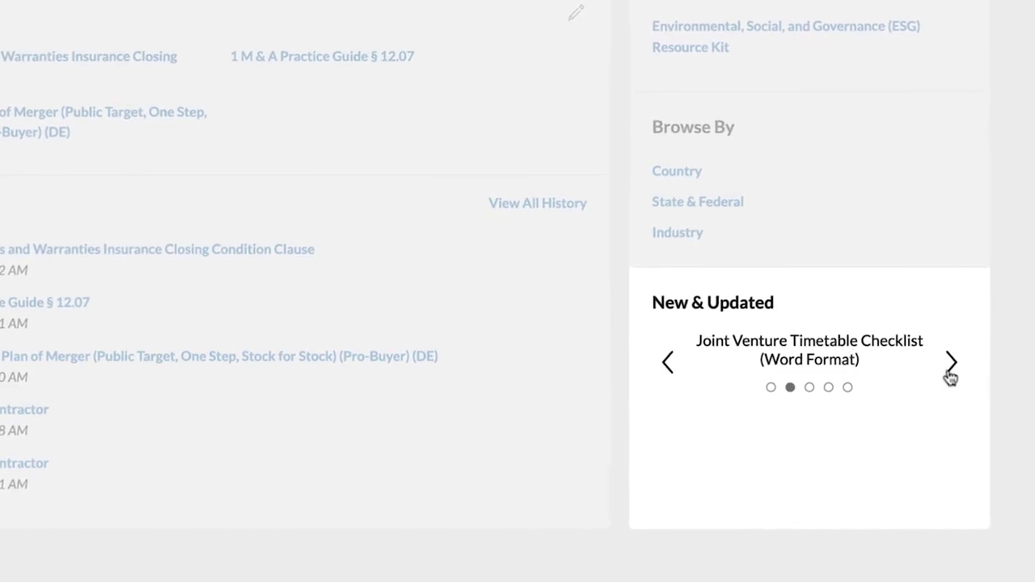
click(949, 374)
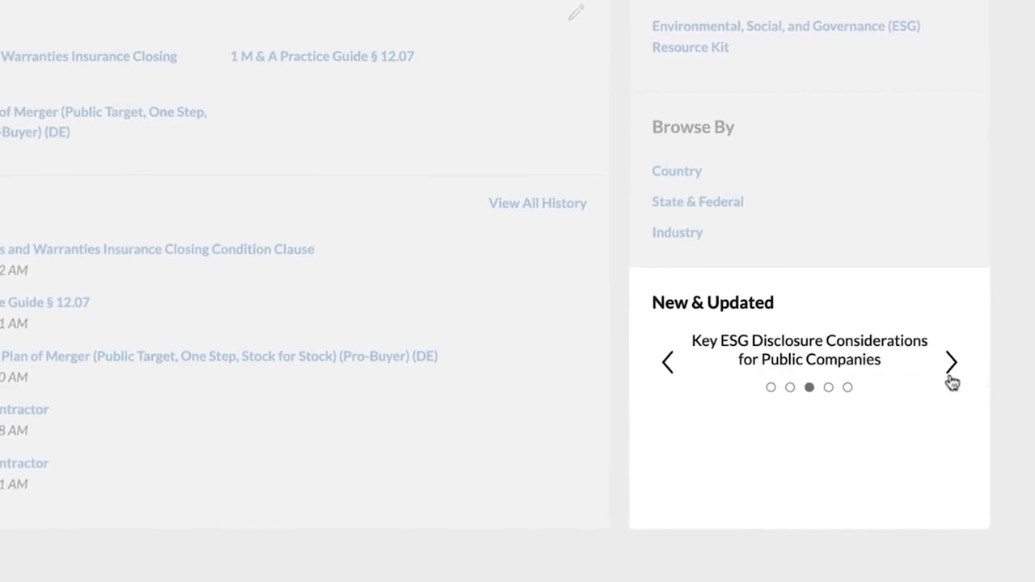
click(952, 380)
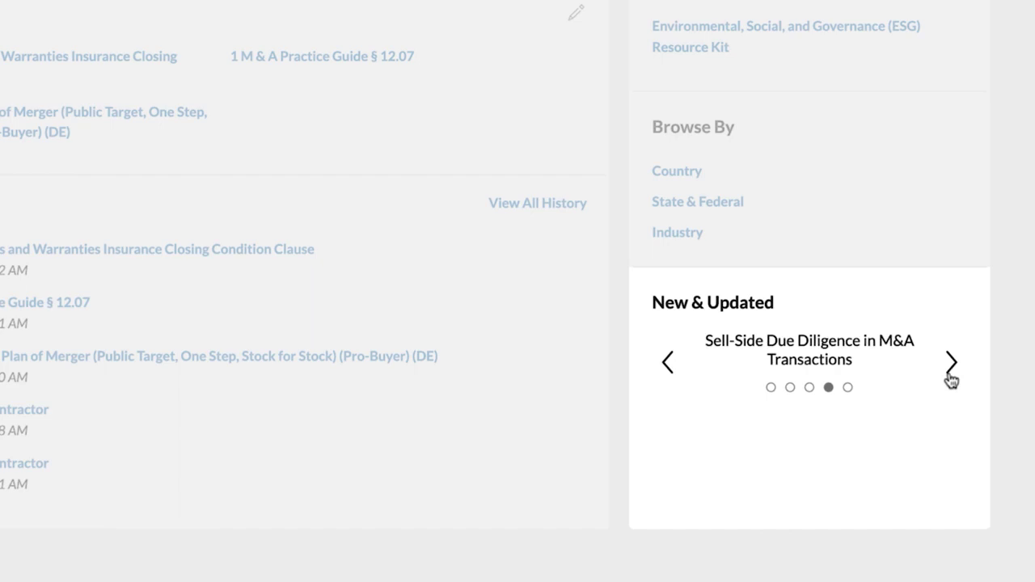
click(952, 380)
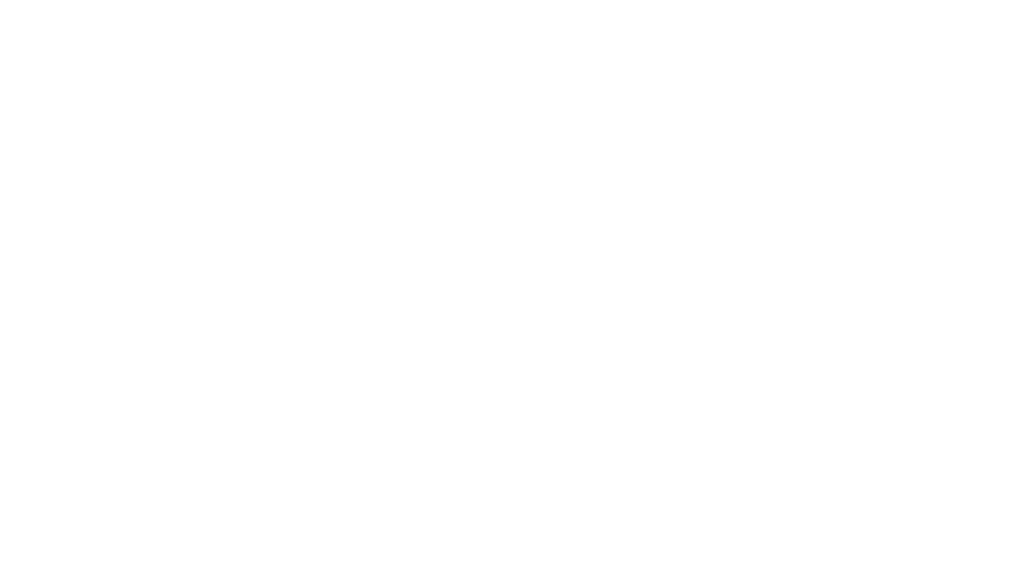
scroll(517, 324, down, 2)
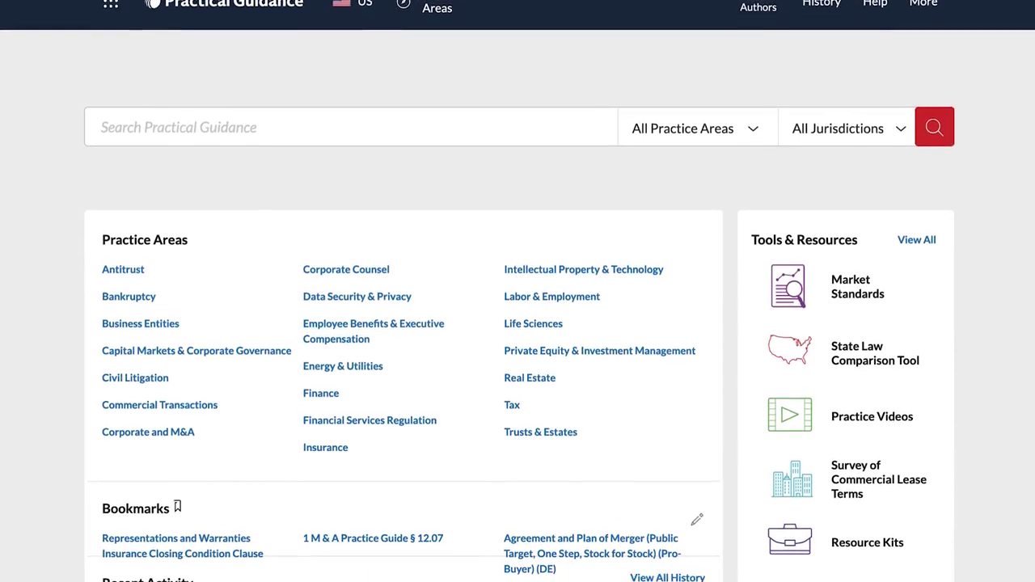
scroll(518, 323, down, 3)
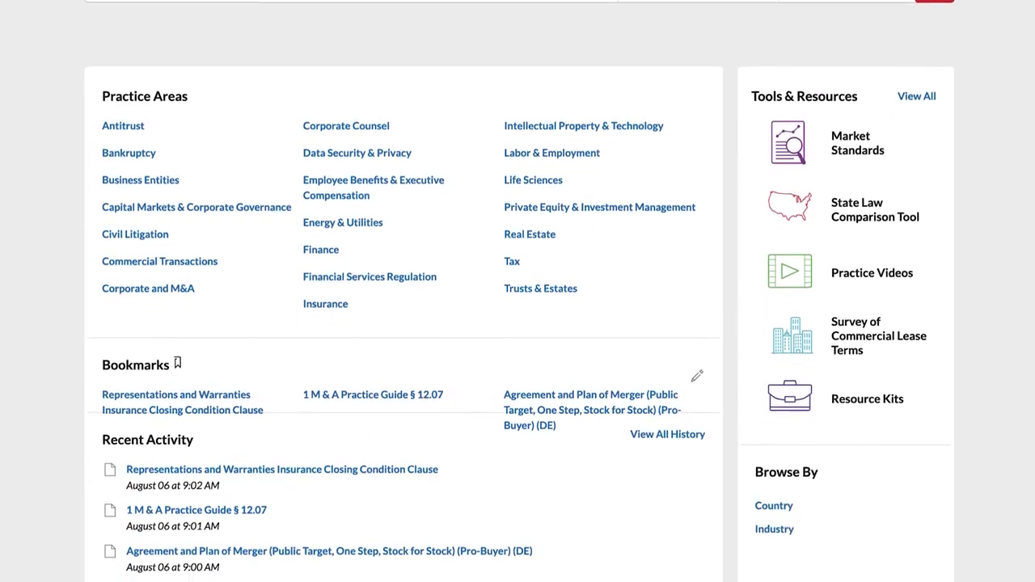